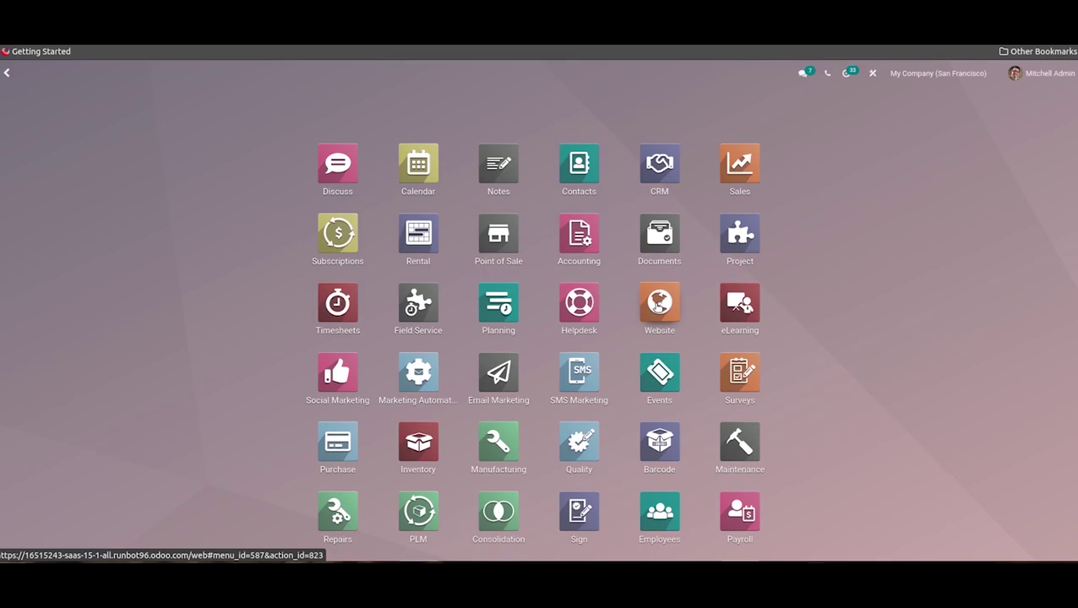
- Open the Website app to show the eCommerce Dashboard with June 2022 confirmed-order sales
{"action": "left_click", "coordinate": [658, 306]}
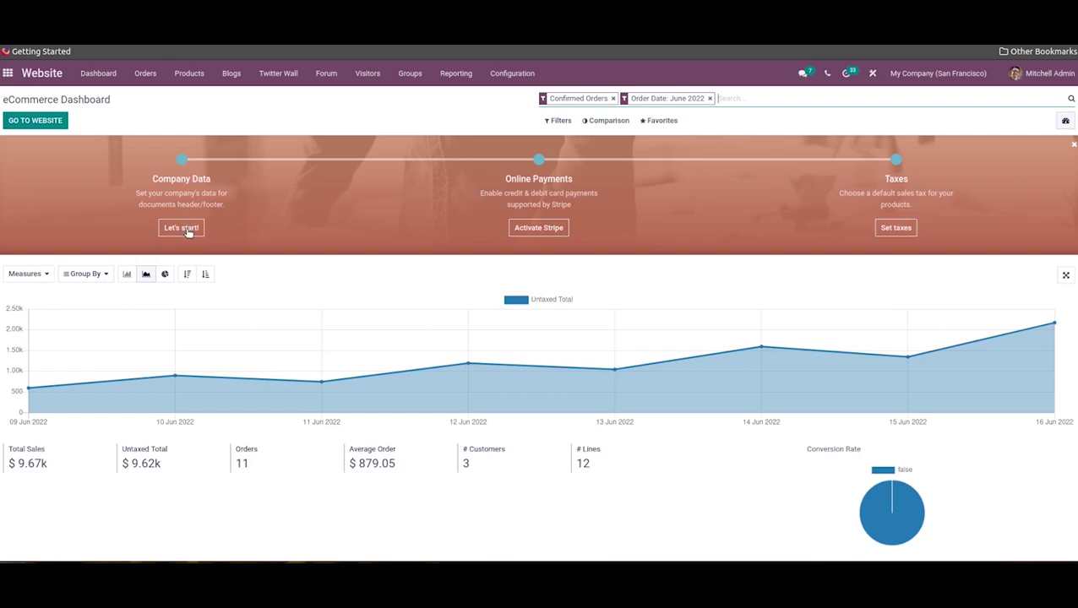
- Start the Company Data setup step and apply the prefilled company details
{"action": "left_click", "coordinate": [188, 232]}
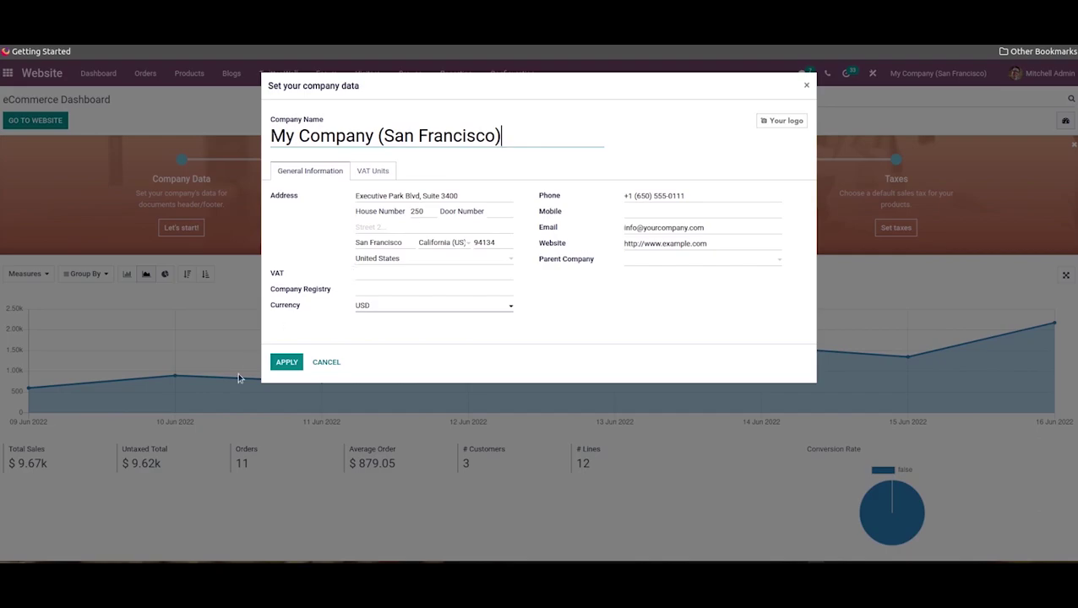
{"action": "left_click", "coordinate": [287, 362]}
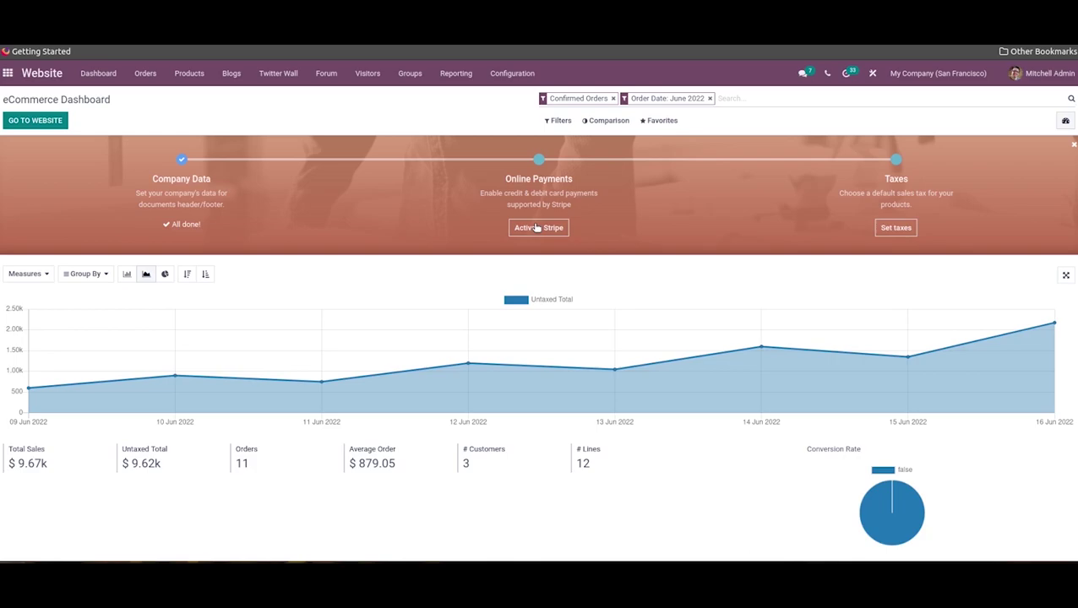
{"action": "left_click", "coordinate": [536, 228]}
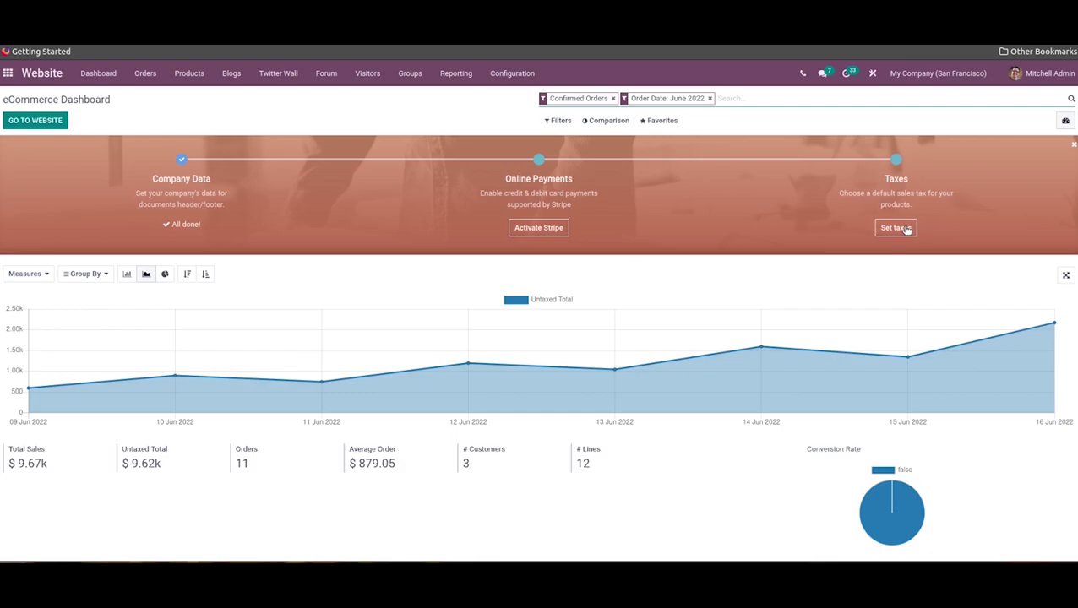
- Apply Tax 15.00% as the default Sales Tax in the Taxes setup step
{"action": "left_click", "coordinate": [900, 228]}
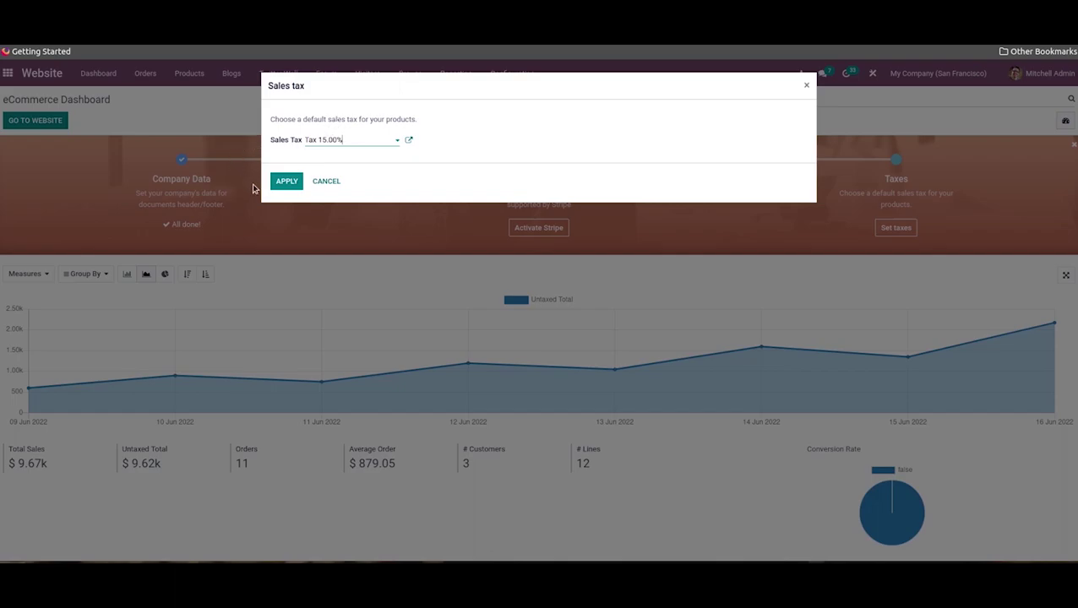
{"action": "left_click", "coordinate": [286, 180]}
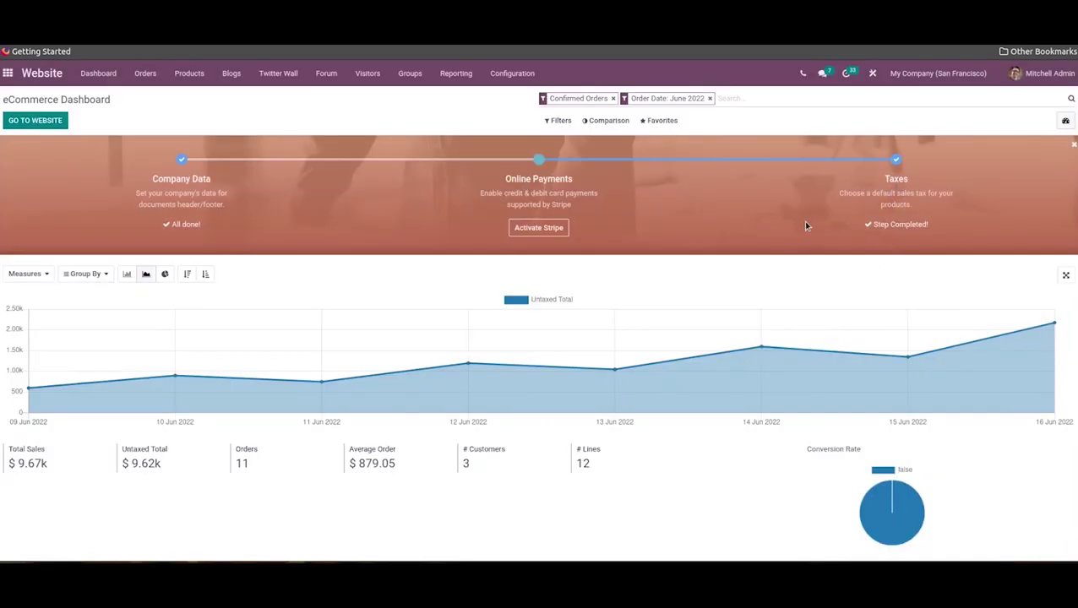
{"action": "scroll", "coordinate": [488, 324], "scroll_direction": "down", "scroll_amount": 1}
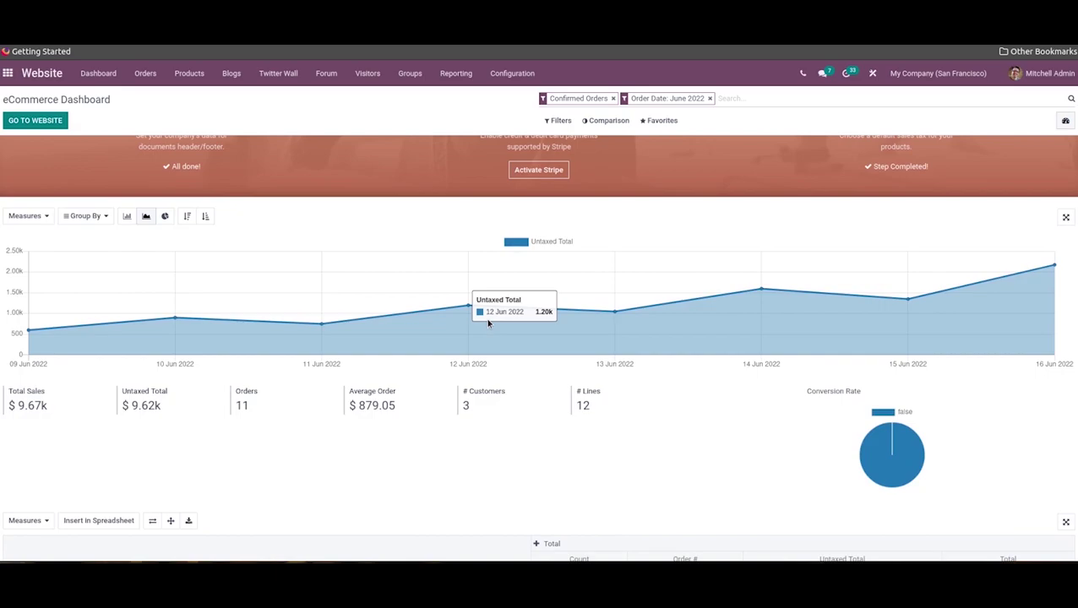
{"action": "scroll", "coordinate": [488, 324], "scroll_direction": "down", "scroll_amount": 1}
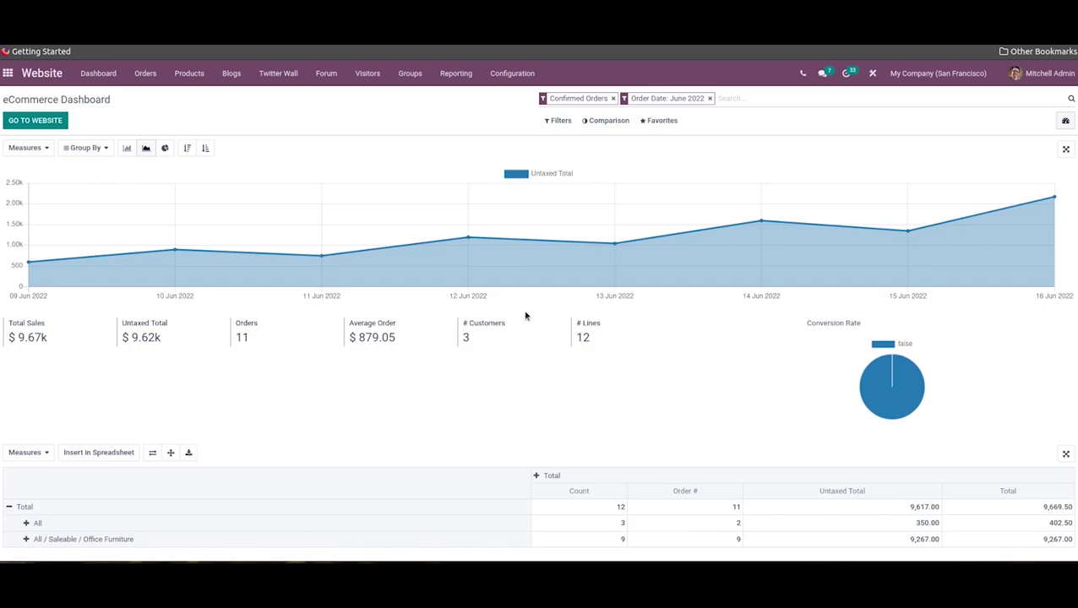
{"action": "scroll", "coordinate": [537, 321], "scroll_direction": "up", "scroll_amount": 1}
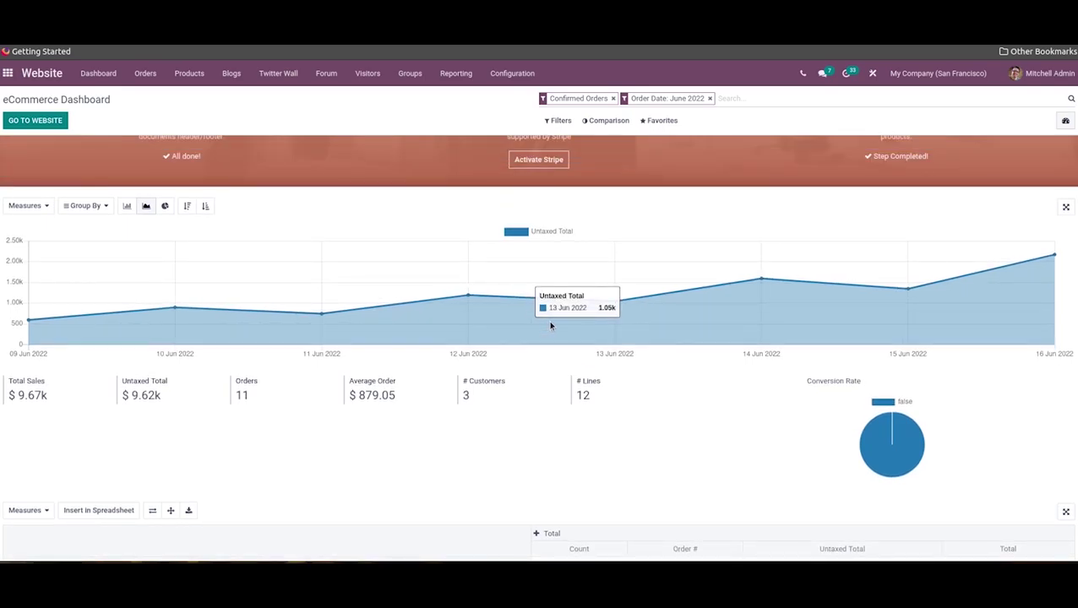
{"action": "scroll", "coordinate": [507, 333], "scroll_direction": "up", "scroll_amount": 1}
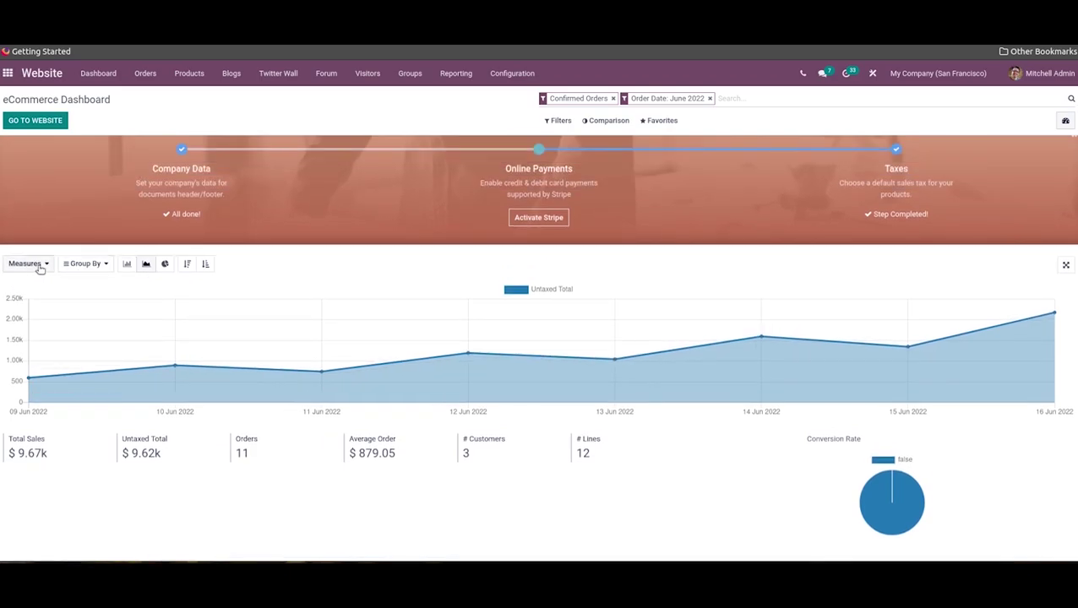
{"action": "mouse_move", "coordinate": [198, 288]}
{"action": "scroll", "coordinate": [406, 300], "scroll_direction": "down", "scroll_amount": 2}
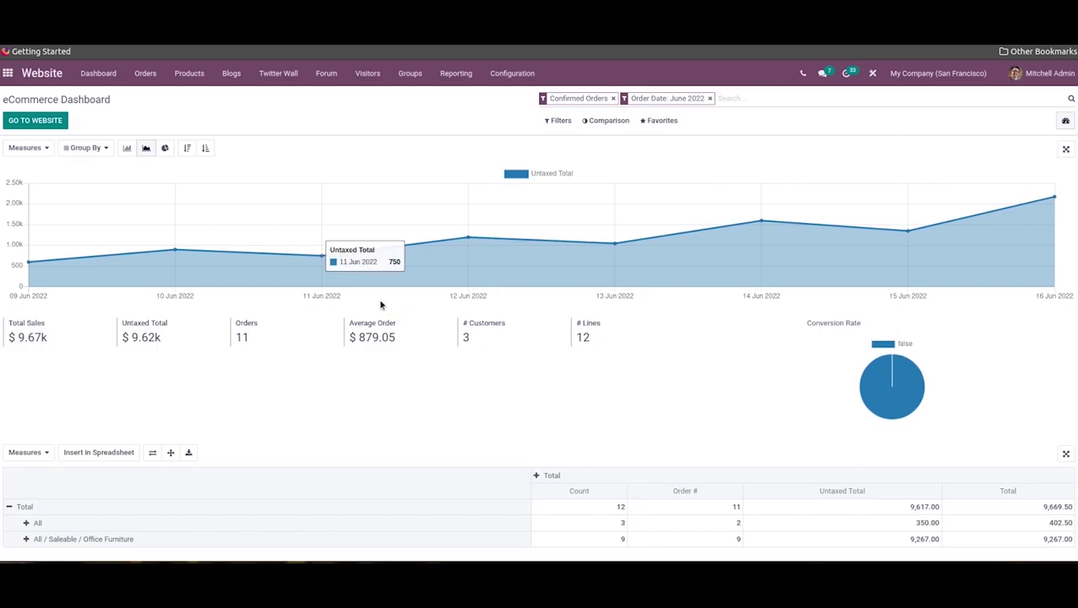
{"action": "left_click", "coordinate": [126, 148]}
{"action": "left_click", "coordinate": [146, 149]}
{"action": "left_click", "coordinate": [165, 148]}
{"action": "left_click", "coordinate": [146, 149]}
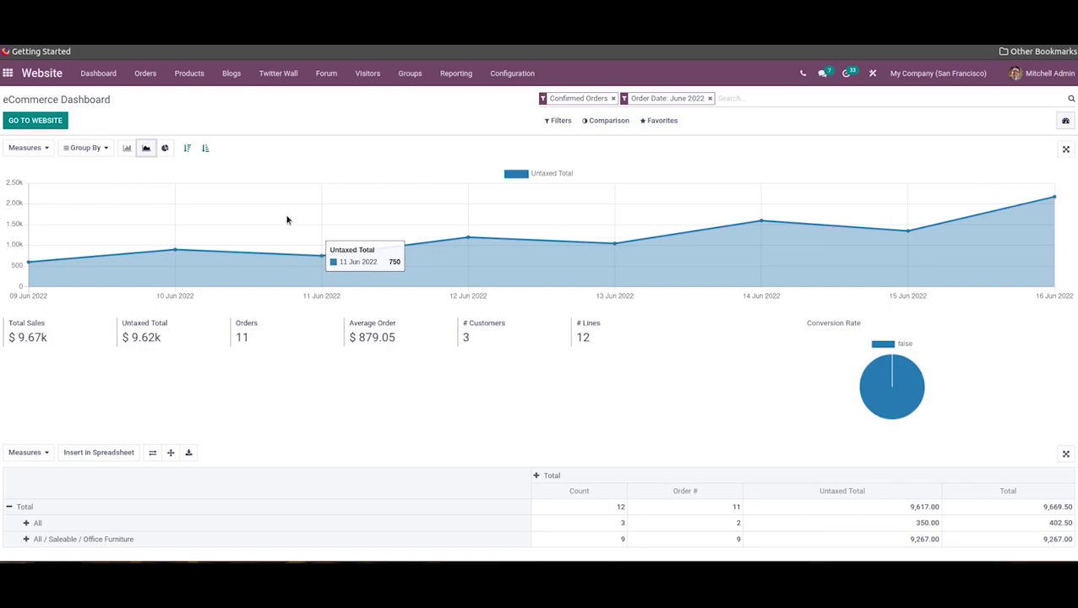
{"action": "left_click", "coordinate": [89, 148]}
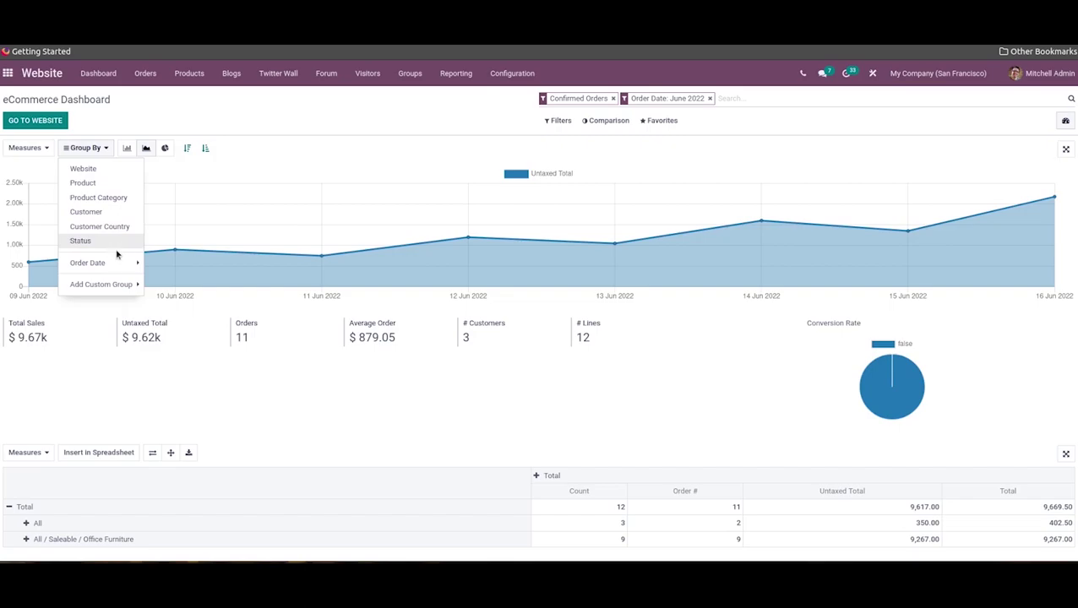
{"action": "left_click", "coordinate": [24, 148]}
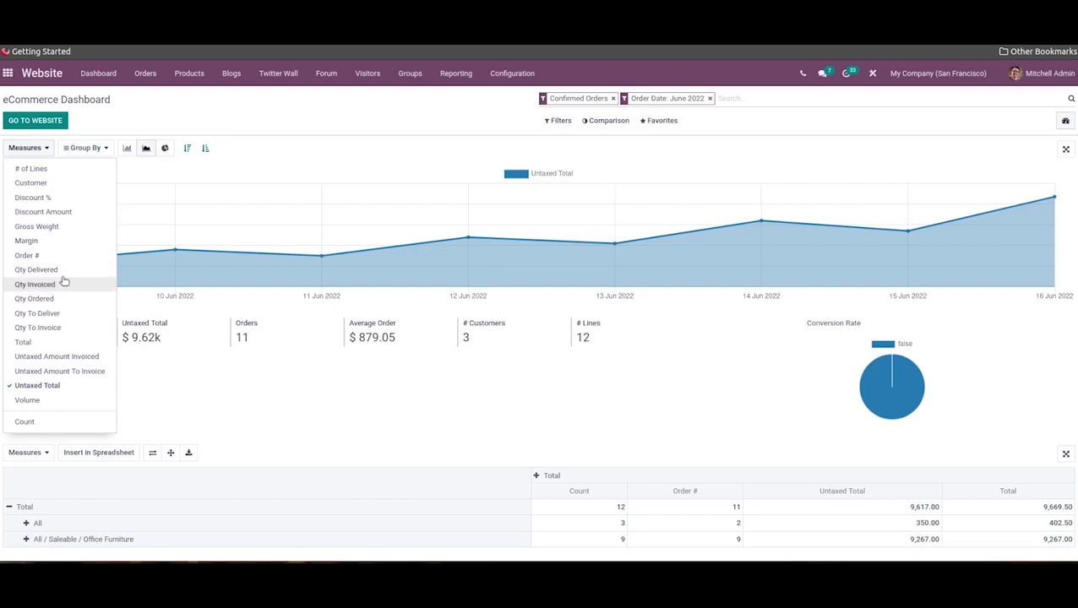
{"action": "left_click", "coordinate": [311, 152]}
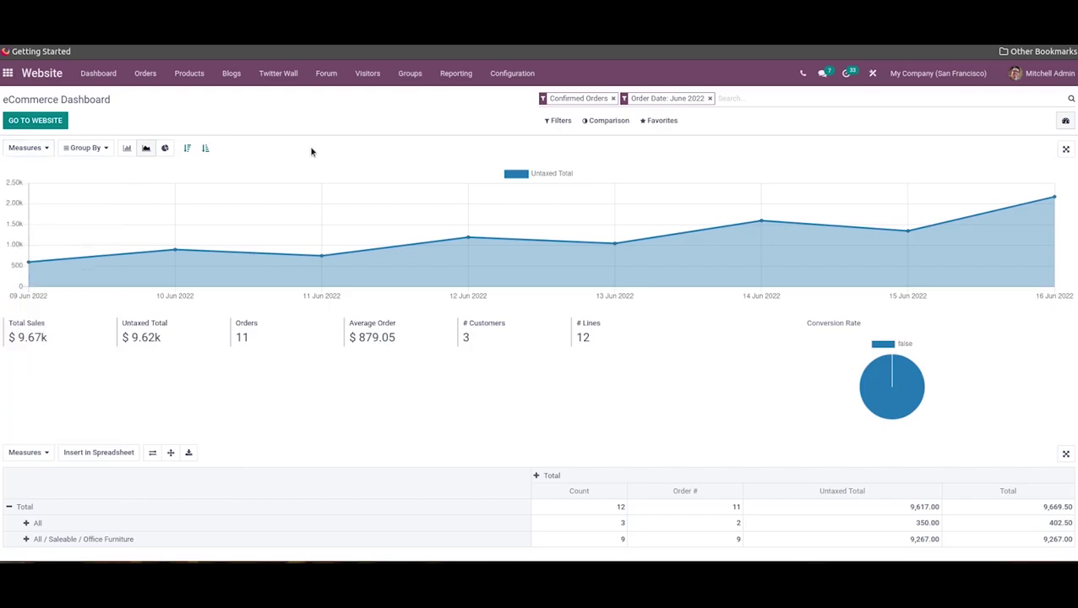
{"action": "left_click", "coordinate": [548, 124]}
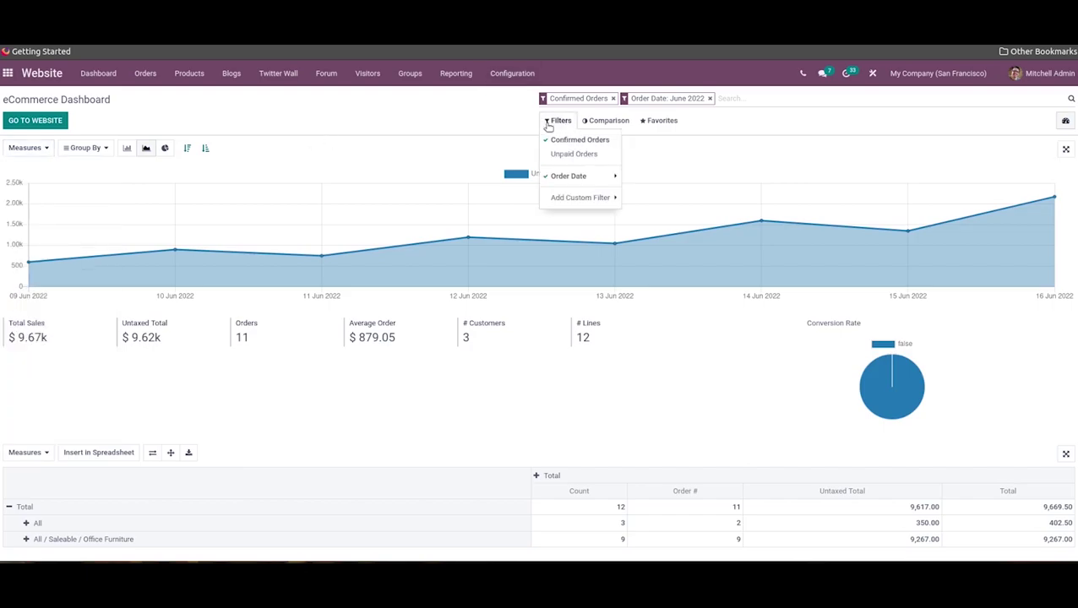
{"action": "left_click", "coordinate": [335, 148]}
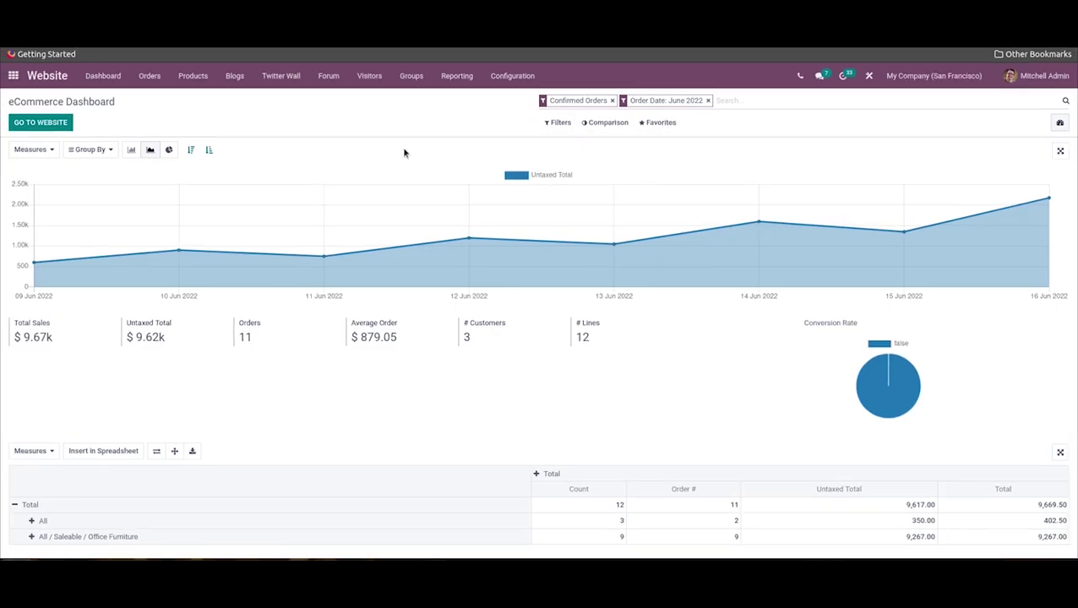
{"action": "mouse_move", "coordinate": [468, 177]}
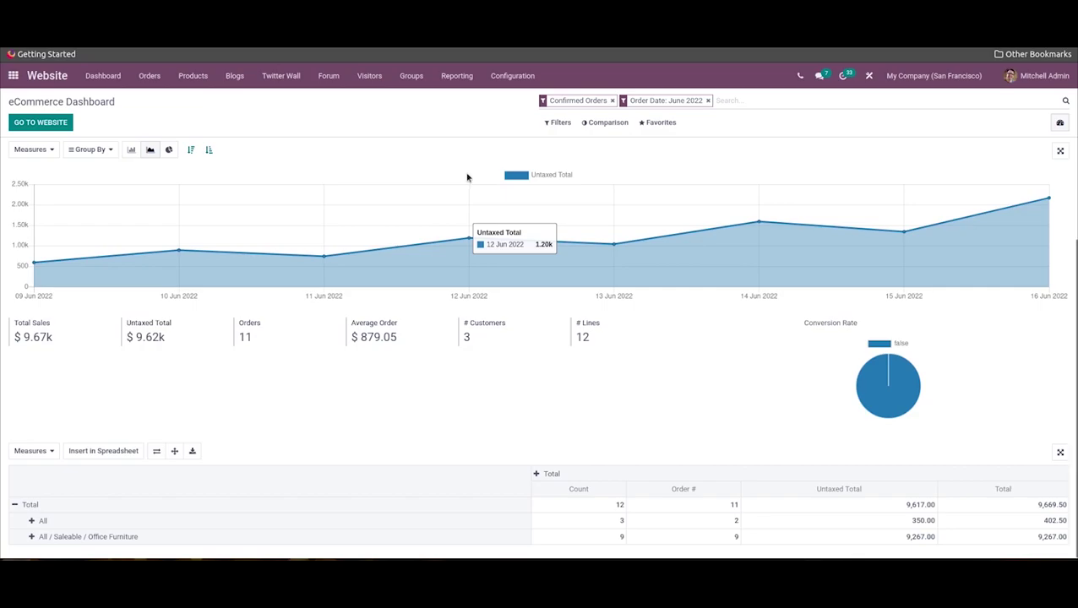
{"action": "left_click", "coordinate": [557, 123]}
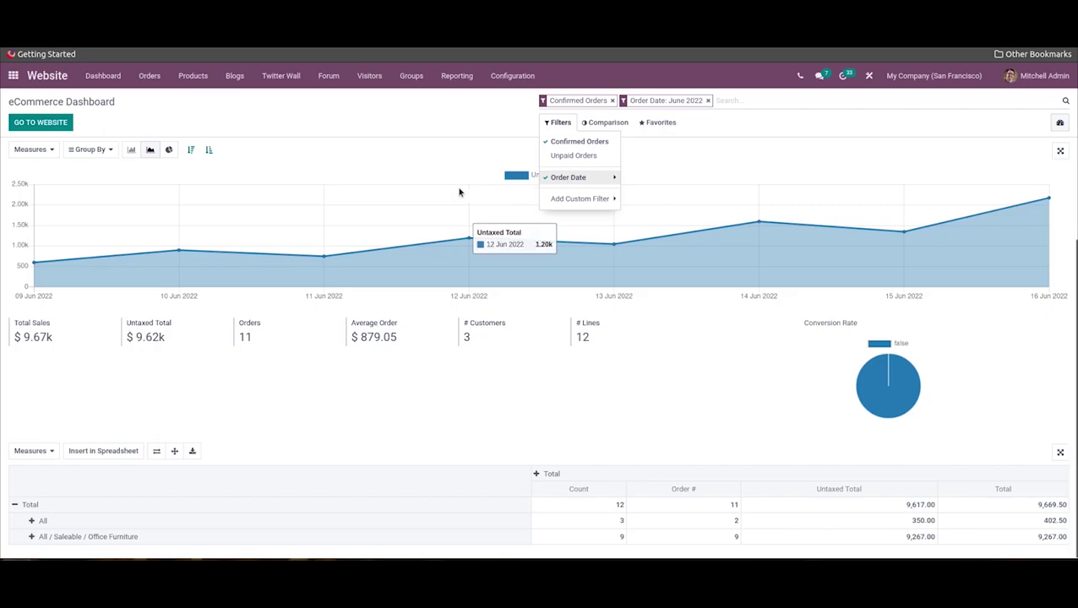
{"action": "left_click", "coordinate": [436, 162]}
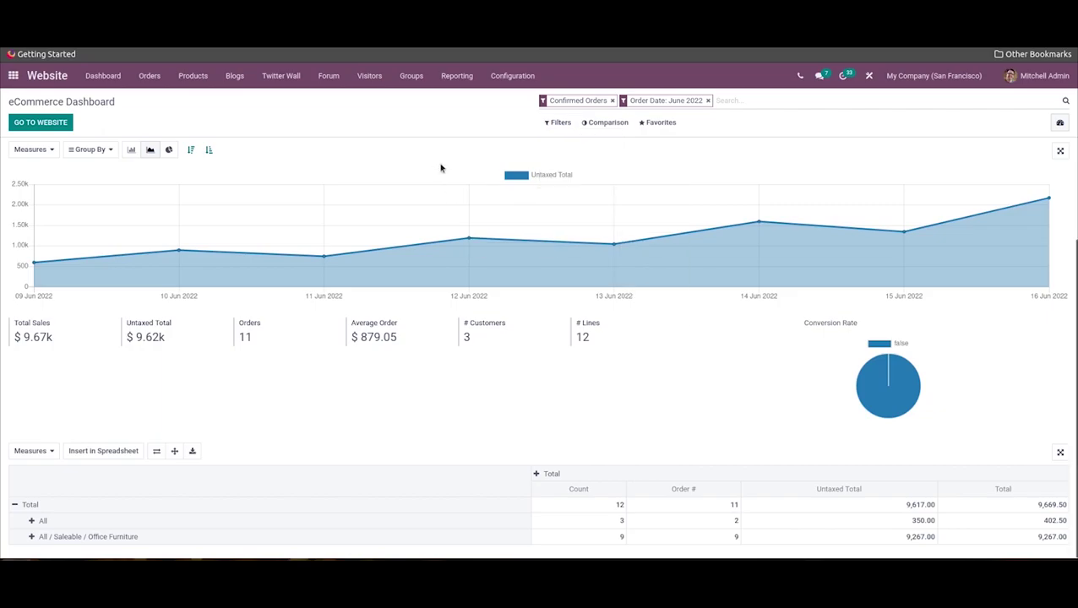
{"action": "mouse_move", "coordinate": [454, 226]}
{"action": "mouse_move", "coordinate": [44, 332]}
{"action": "mouse_move", "coordinate": [271, 334]}
{"action": "mouse_move", "coordinate": [527, 344]}
{"action": "mouse_move", "coordinate": [614, 338]}
{"action": "mouse_move", "coordinate": [882, 385]}
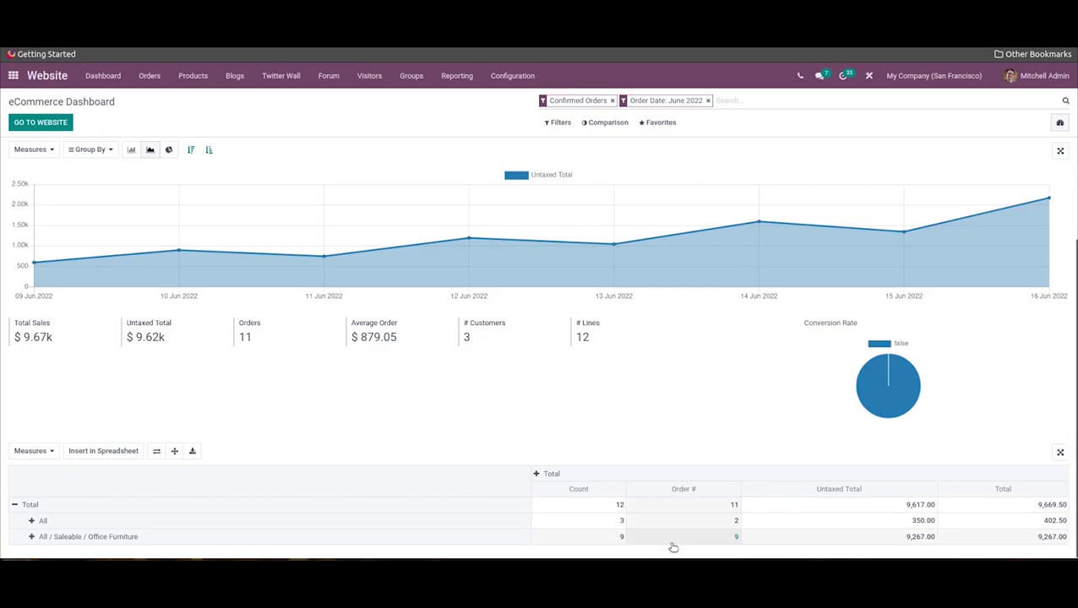
{"action": "left_click", "coordinate": [47, 460]}
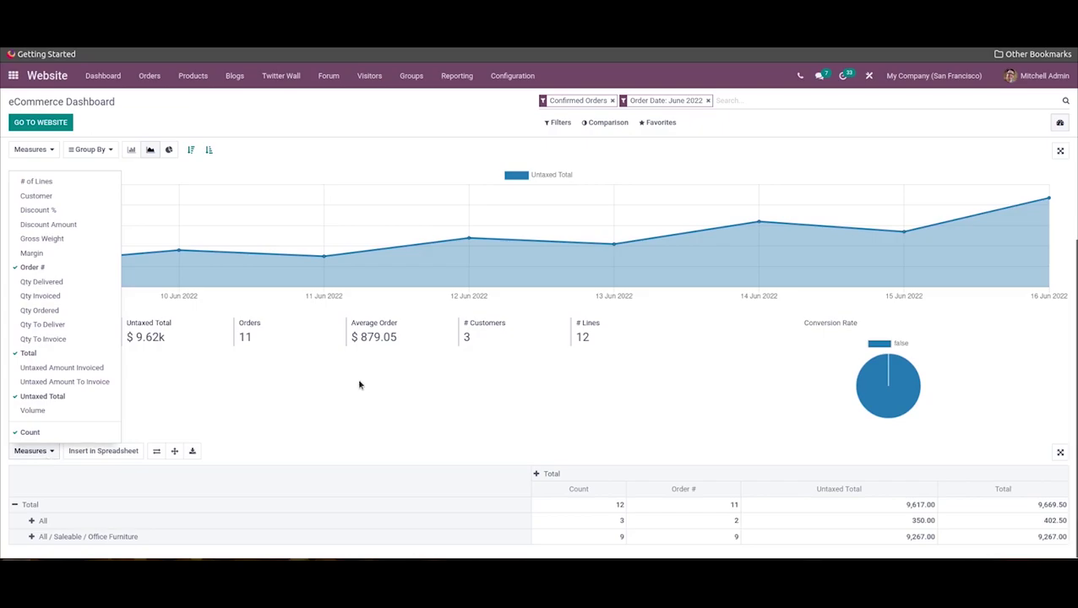
{"action": "left_click", "coordinate": [255, 389]}
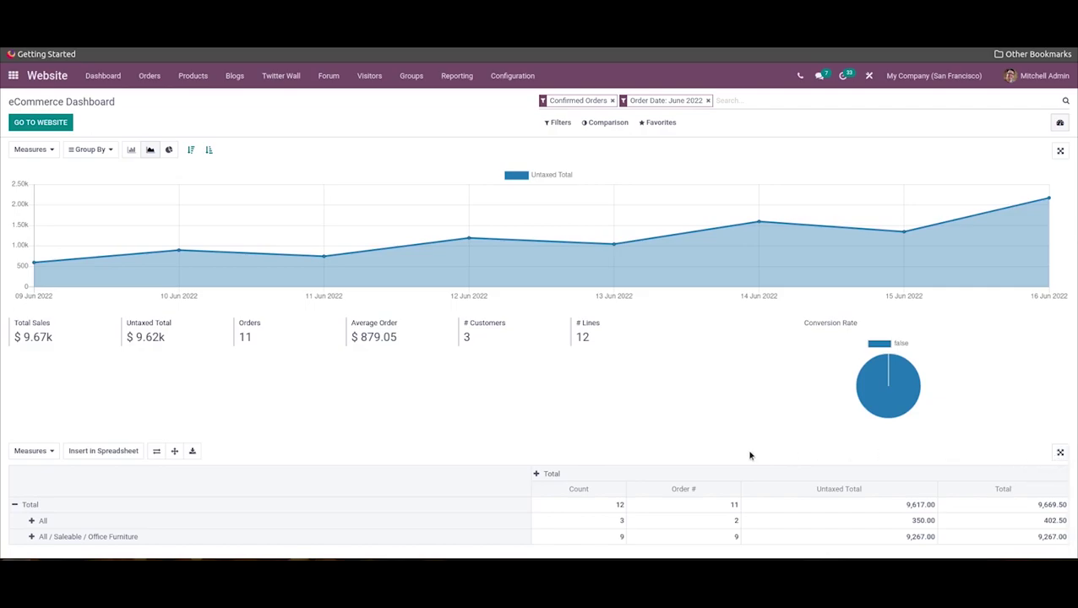
{"action": "scroll", "coordinate": [750, 455], "scroll_direction": "up", "scroll_amount": 2}
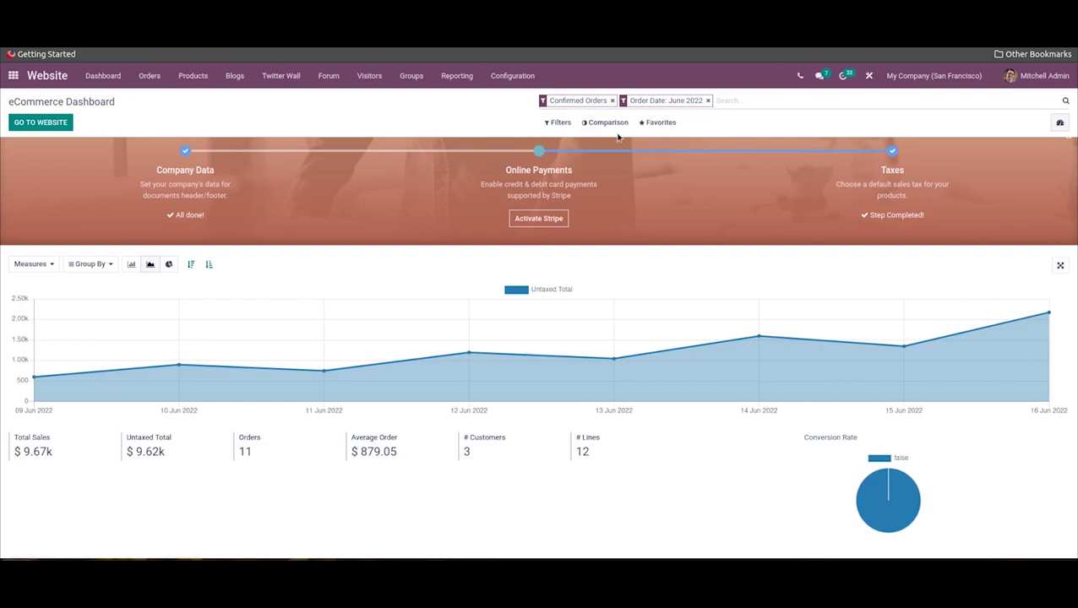
- Compare June 2022 with the previous period (May 2022), after trying Previous Year, and scroll to the pivot
{"action": "left_click", "coordinate": [618, 127]}
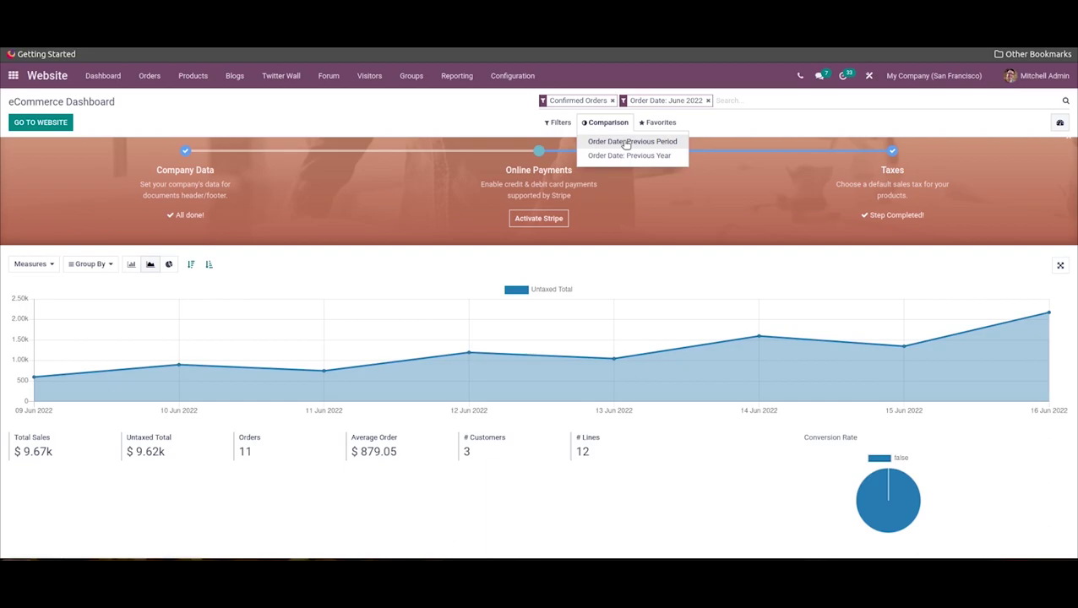
{"action": "left_click", "coordinate": [627, 144]}
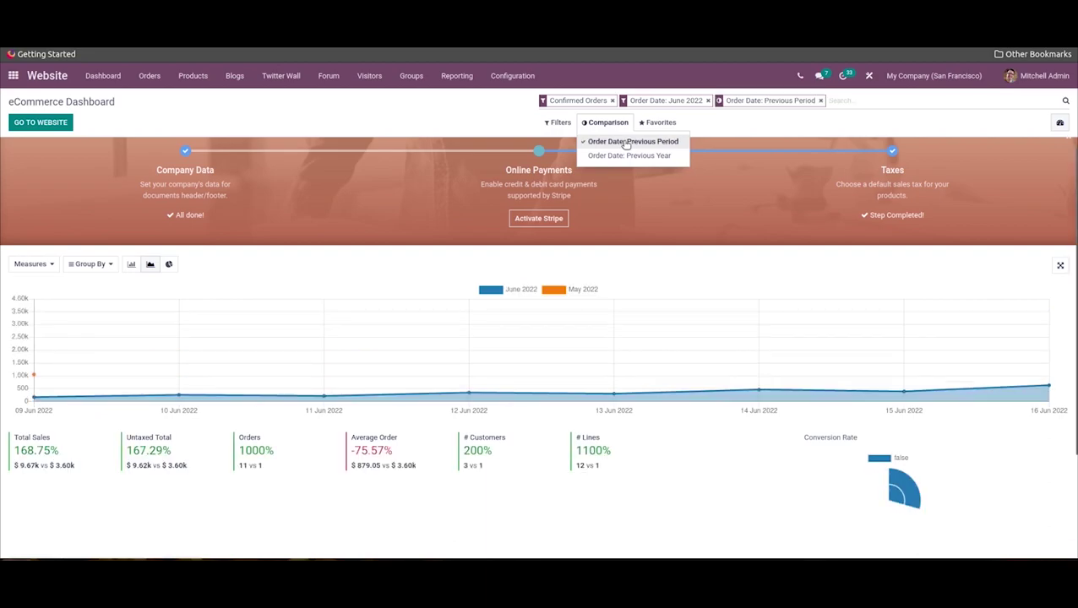
{"action": "left_click", "coordinate": [625, 157]}
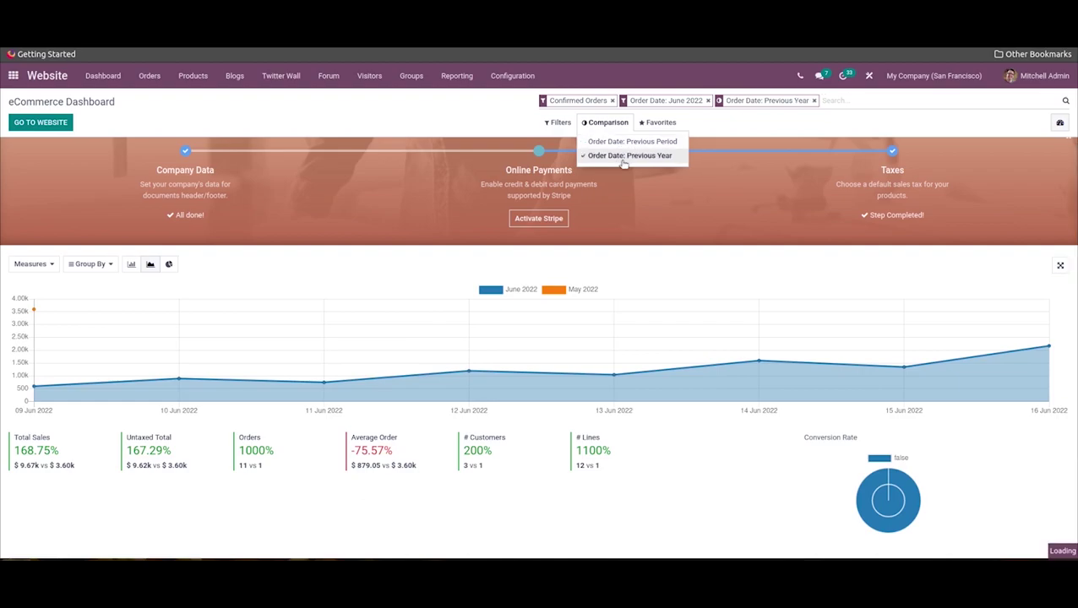
{"action": "left_click", "coordinate": [622, 142]}
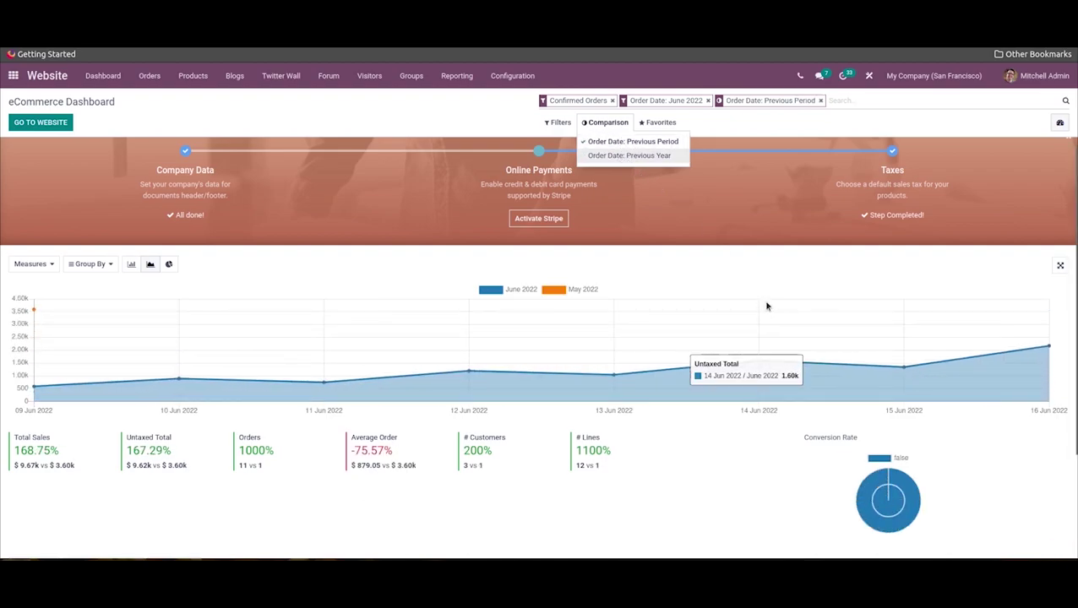
{"action": "scroll", "coordinate": [766, 304], "scroll_direction": "down", "scroll_amount": 2}
{"action": "scroll", "coordinate": [845, 397], "scroll_direction": "down", "scroll_amount": 1}
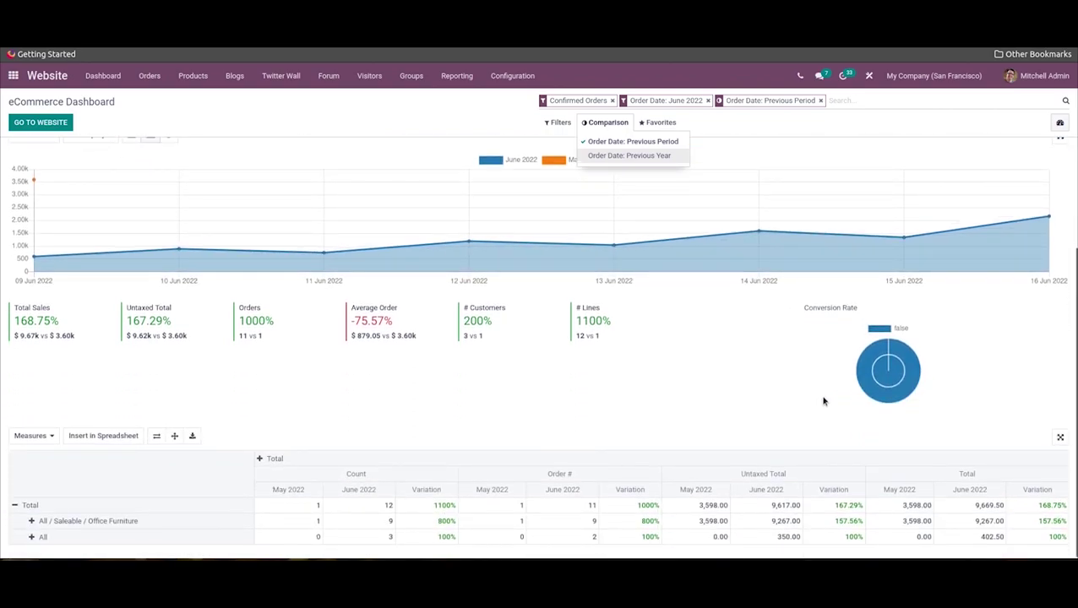